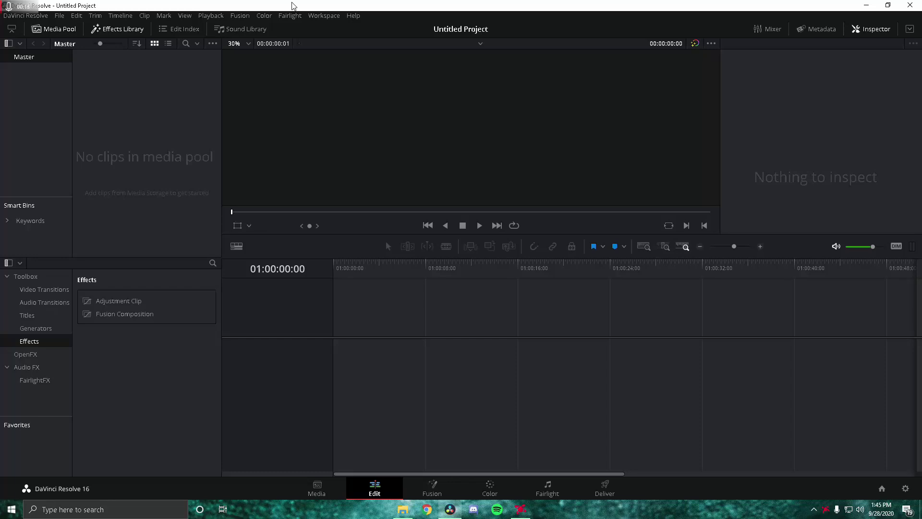
# Step: Place the Adjustment Clip on Video 1, leaving a new empty Video 2 track above it
pyautogui.moveTo(119, 300); pyautogui.dragTo(339, 364)
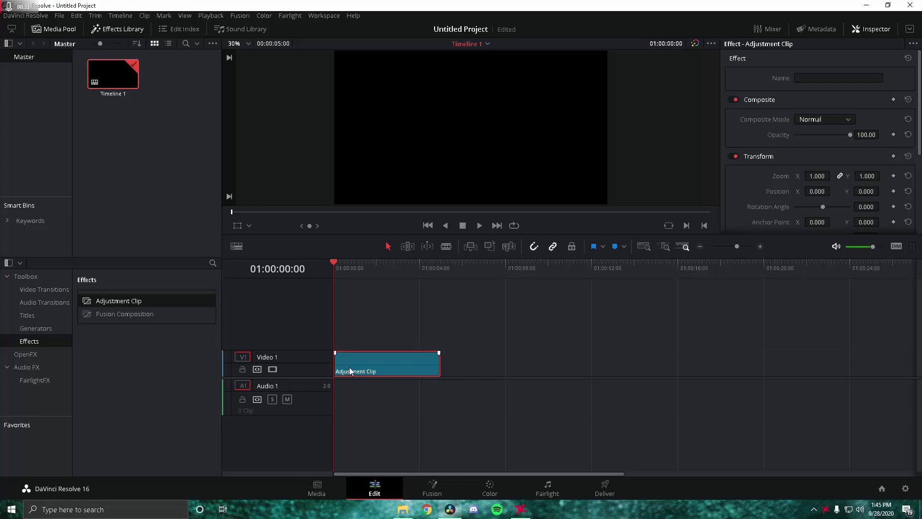
pyautogui.moveTo(348, 356); pyautogui.dragTo(347, 351)
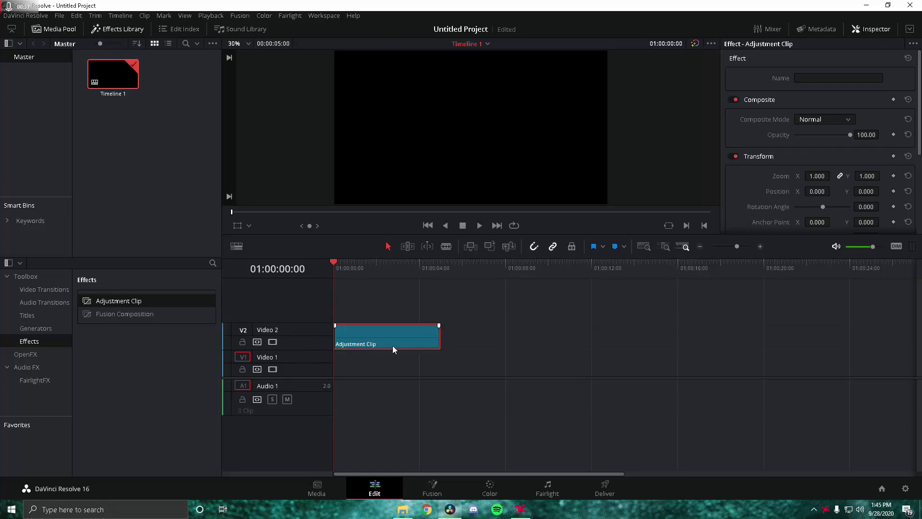
pyautogui.moveTo(361, 338); pyautogui.dragTo(363, 365)
# Step: Scrub the playhead, select the Adjustment Clip and open it in Fusion
pyautogui.moveTo(339, 288); pyautogui.dragTo(371, 319)
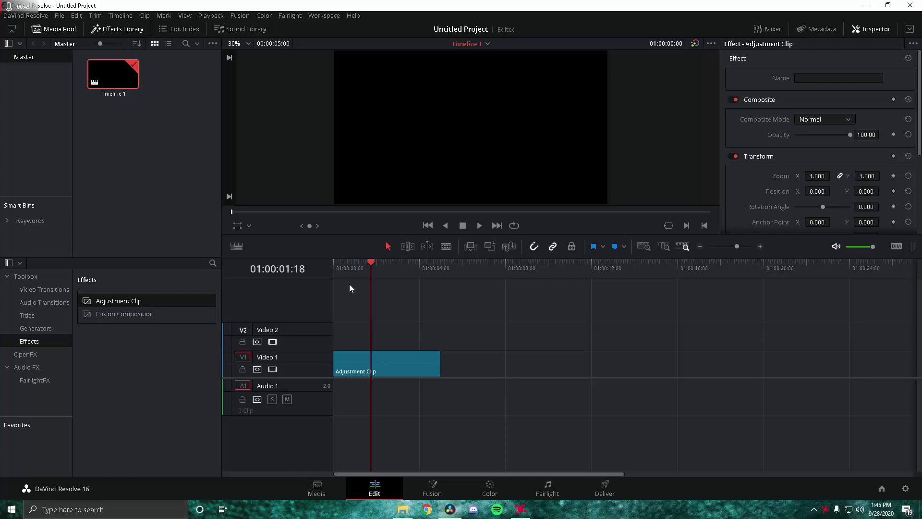
pyautogui.moveTo(371, 264); pyautogui.dragTo(362, 289)
pyautogui.click(358, 363)
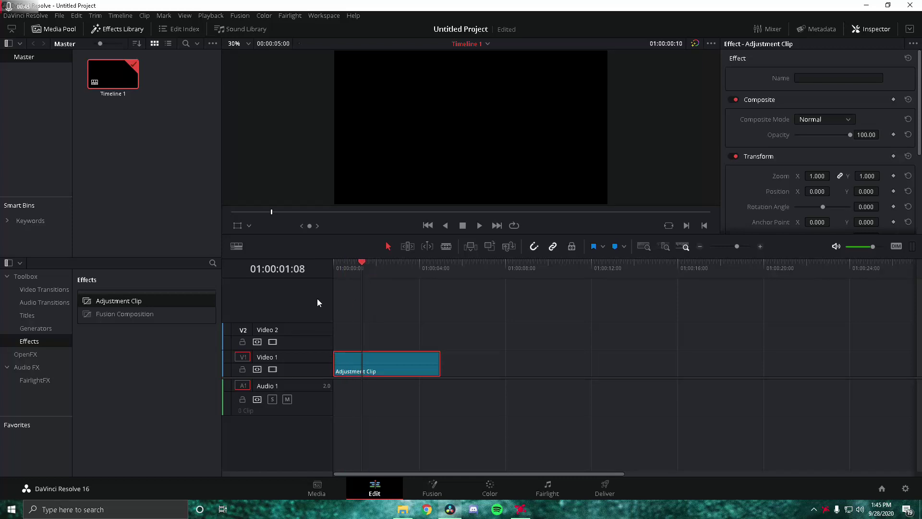
pyautogui.click(440, 483)
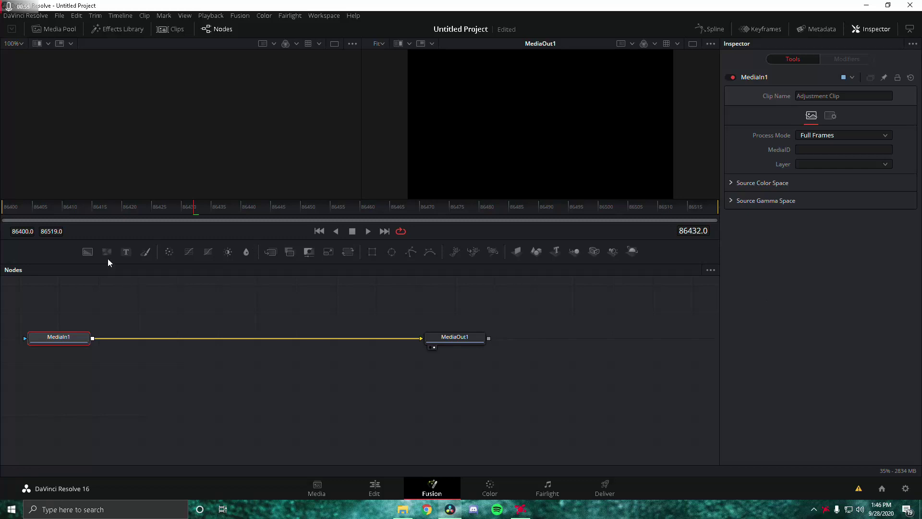
# Step: Insert a Text node merged over the clip, with Text1 placed below Merge1
pyautogui.moveTo(126, 253); pyautogui.dragTo(235, 339)
pyautogui.moveTo(61, 365); pyautogui.dragTo(241, 428)
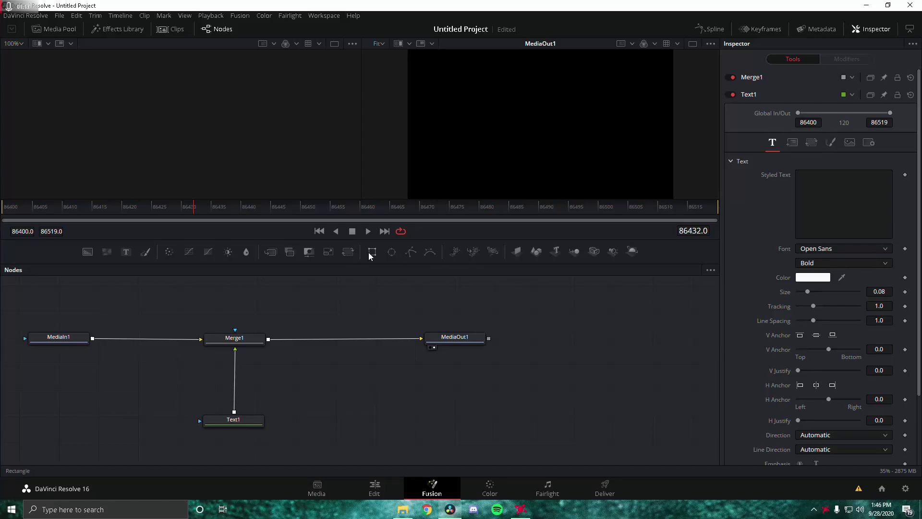
# Step: Add a Rectangle node and place Rectangle1 just left of Text1 to feed its mask
pyautogui.moveTo(376, 252); pyautogui.dragTo(144, 423)
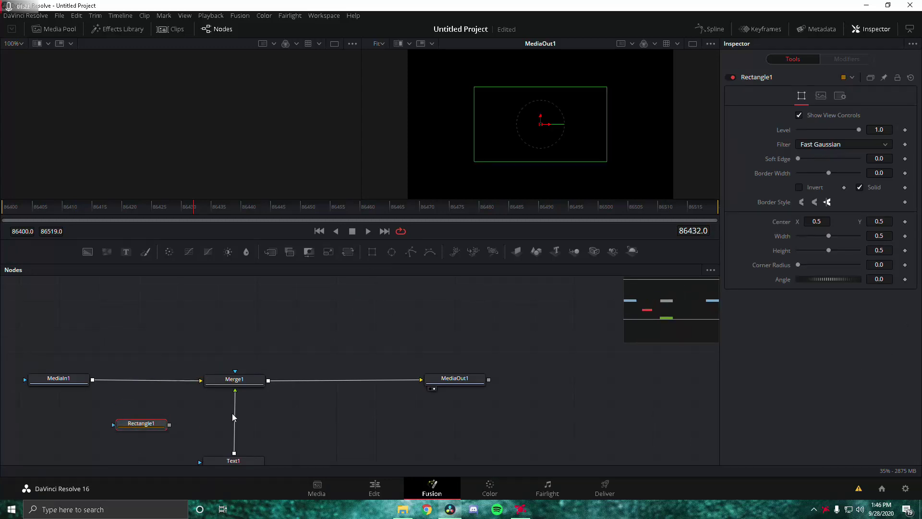
pyautogui.scroll(-3, 278, 289)
pyautogui.moveTo(182, 308); pyautogui.dragTo(192, 339)
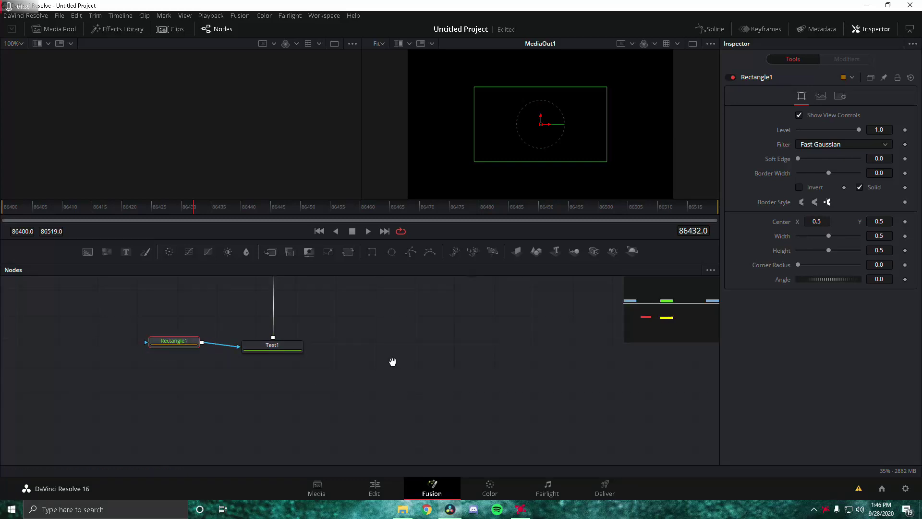
pyautogui.scroll(3, 385, 385)
pyautogui.moveTo(164, 411); pyautogui.dragTo(174, 420)
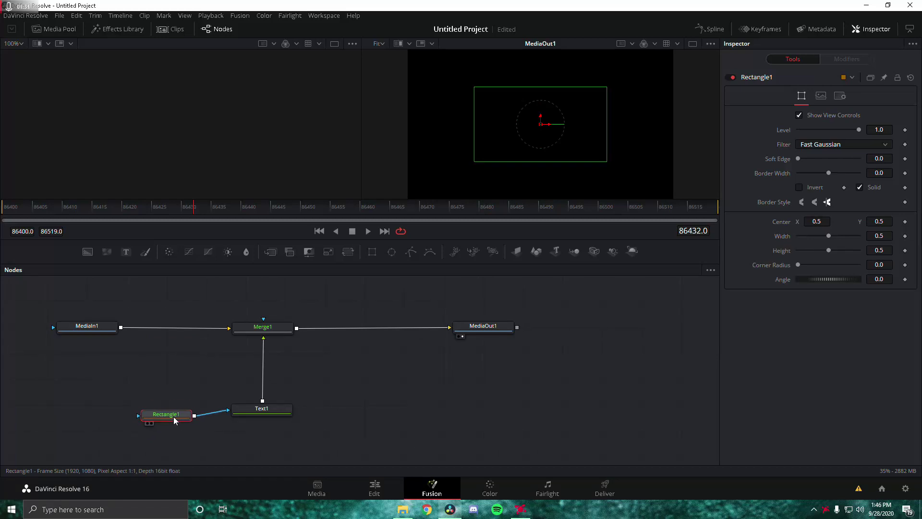
# Step: Set Text1's font to Akira Expanded
pyautogui.click(258, 414)
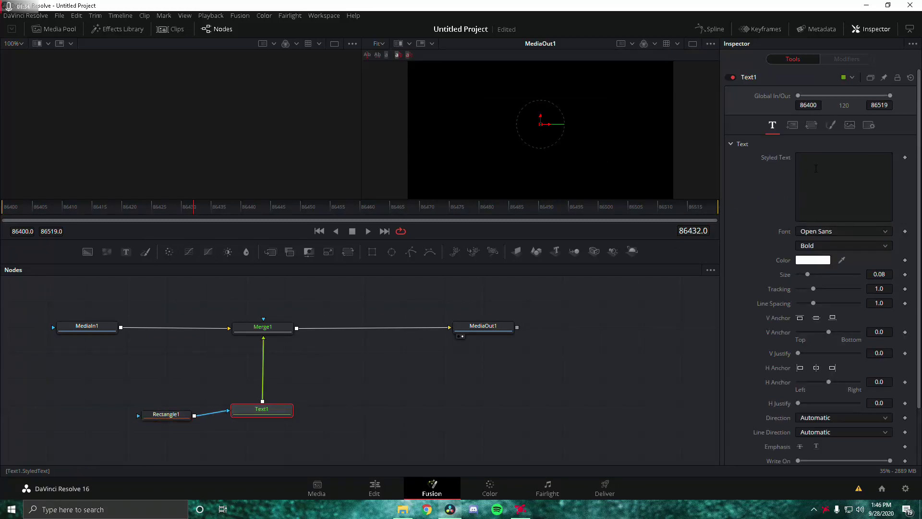
pyautogui.click(833, 187)
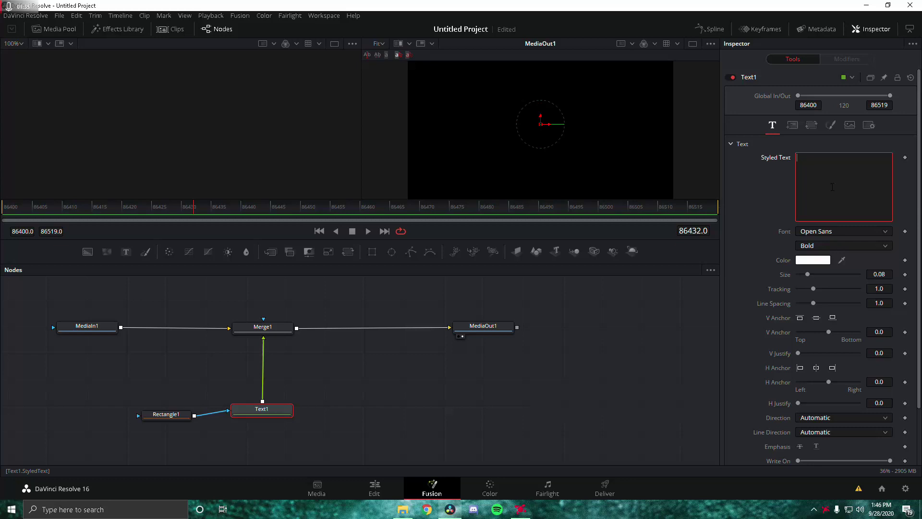
pyautogui.click(817, 231)
pyautogui.scroll(10, 816, 307)
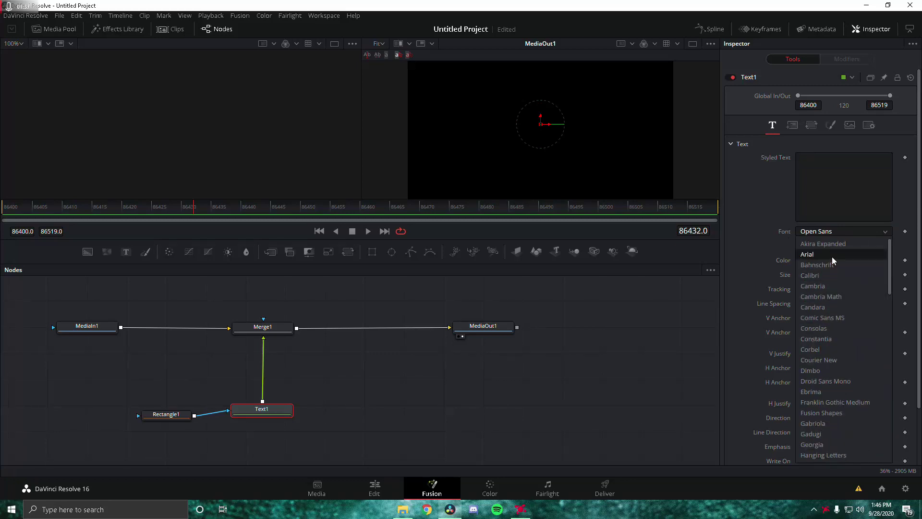
pyautogui.click(823, 244)
# Step: Type 'HIGhlights 10 | Chop' into the Styled Text box
pyautogui.click(865, 159)
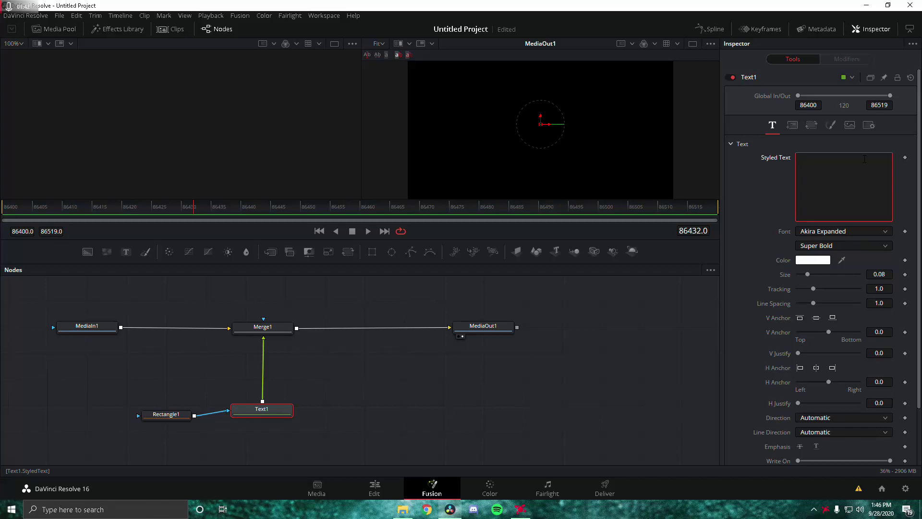
pyautogui.write('HIGH')
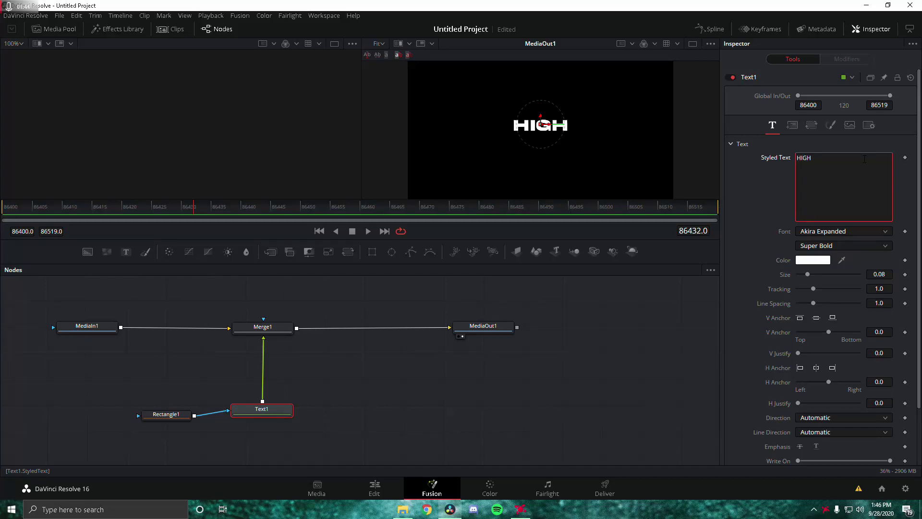
pyautogui.press('BackSpace')
pyautogui.write('hlights')
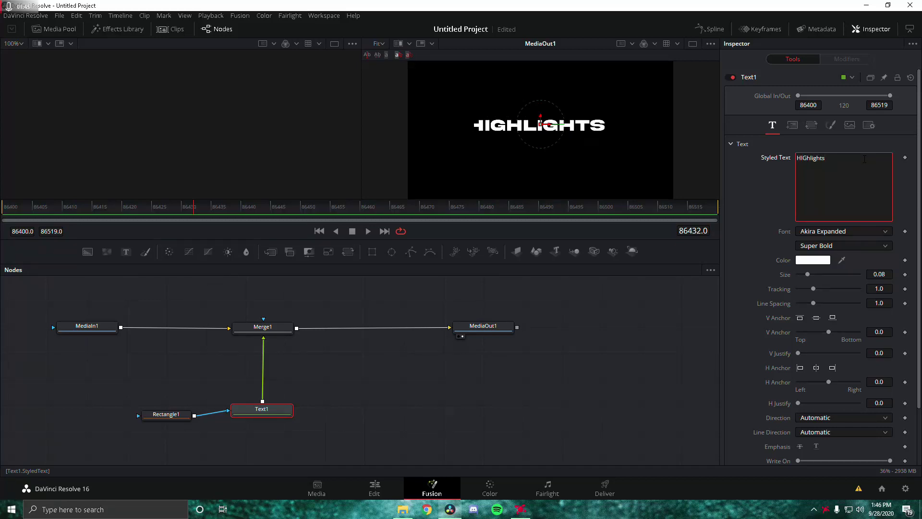
pyautogui.write(' 10')
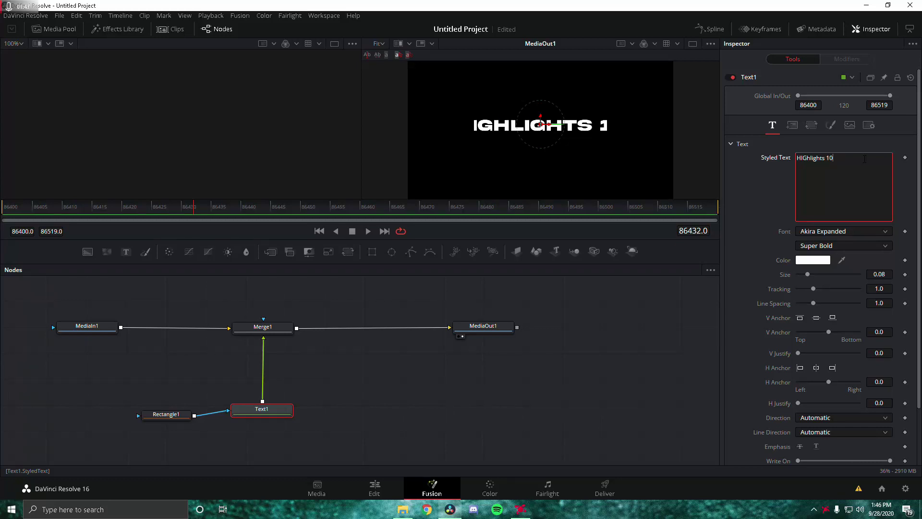
pyautogui.write(' | Chop')
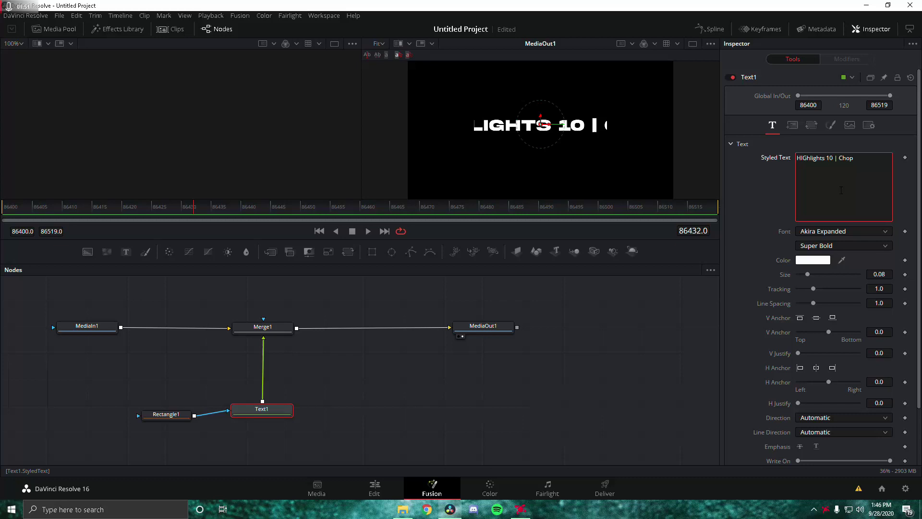
# Step: Widen Rectangle1 to Width 1.0 and reduce Text1's size
pyautogui.click(179, 414)
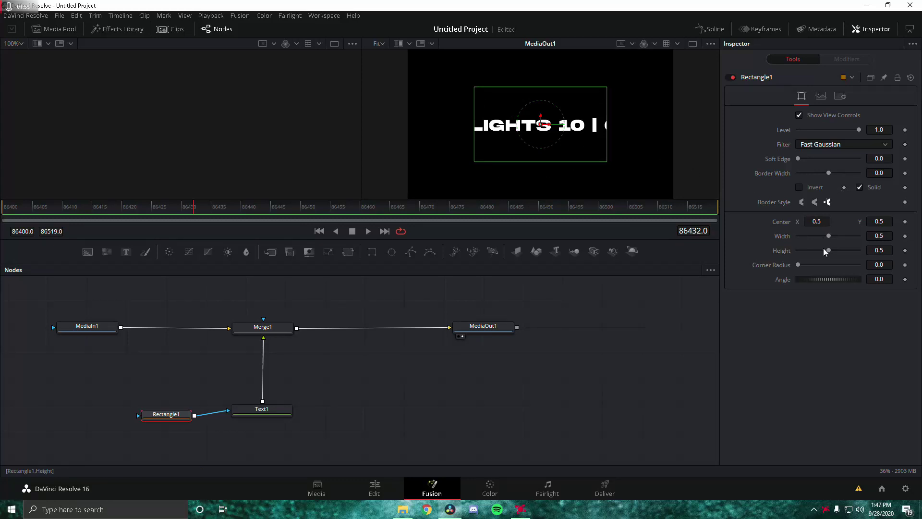
pyautogui.moveTo(829, 236); pyautogui.dragTo(870, 242)
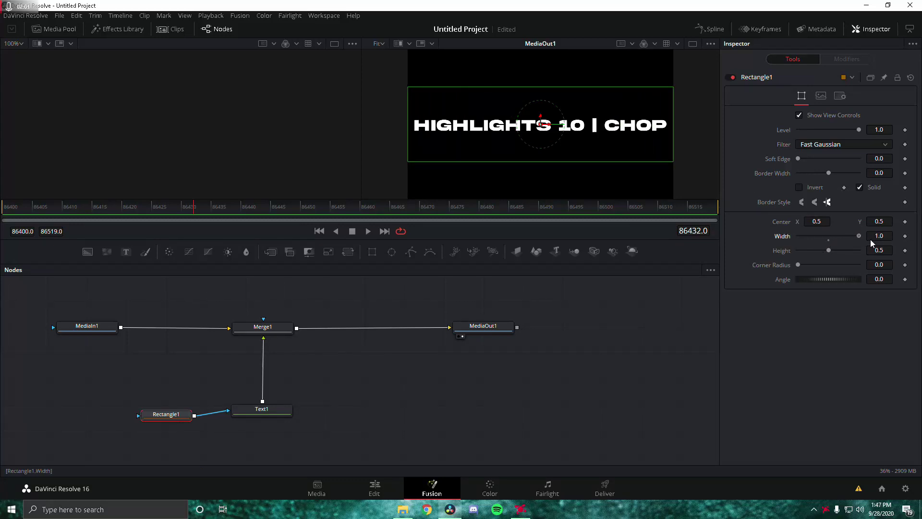
pyautogui.click(287, 411)
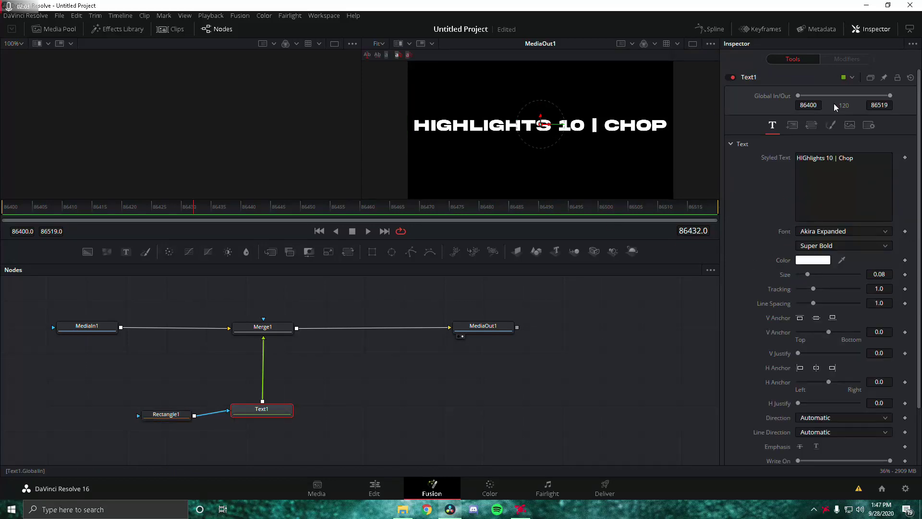
pyautogui.moveTo(806, 277); pyautogui.dragTo(805, 279)
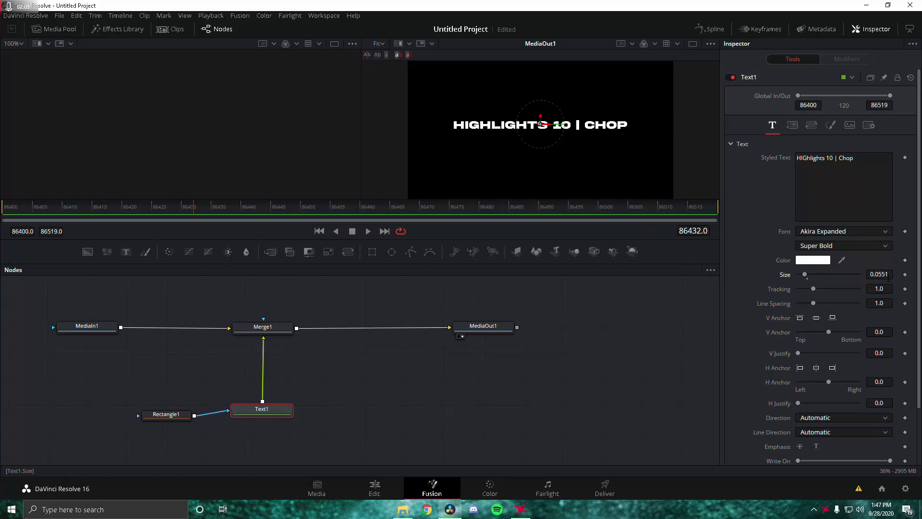
# Step: At first frame 86400, keyframe Rectangle1's Width at 0 to hide the title
pyautogui.click(177, 416)
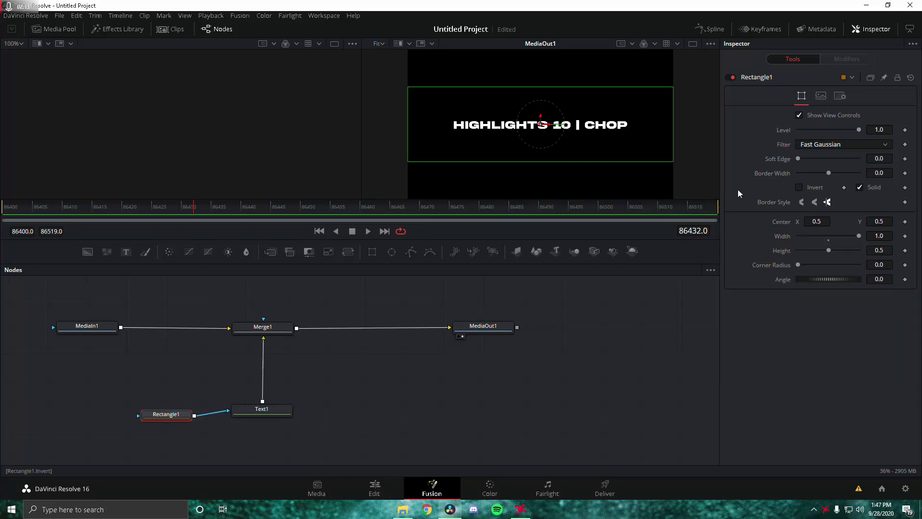
pyautogui.click(4, 208)
pyautogui.click(905, 236)
pyautogui.moveTo(860, 235); pyautogui.dragTo(795, 236)
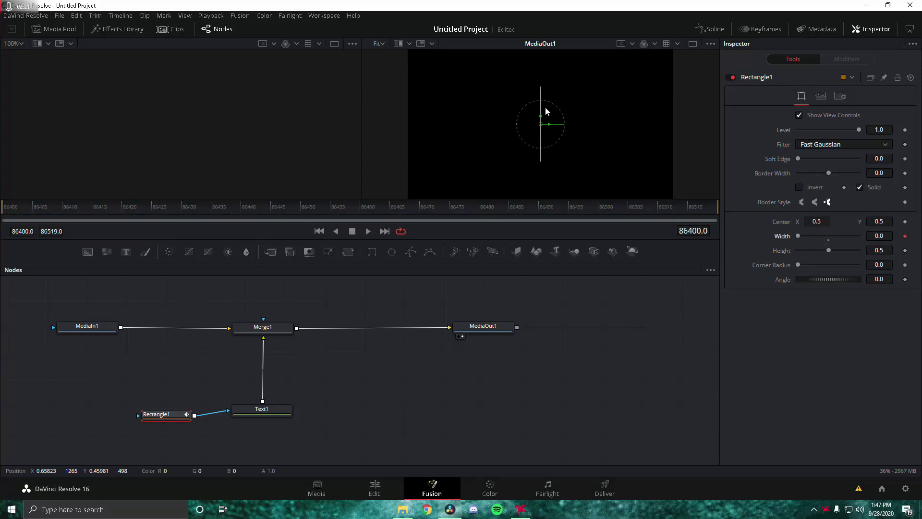
pyautogui.click(360, 482)
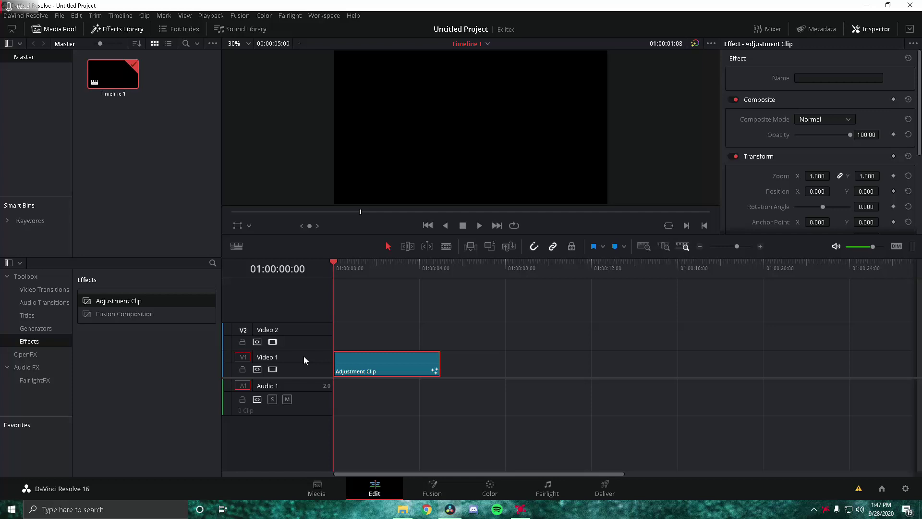
pyautogui.click(357, 281)
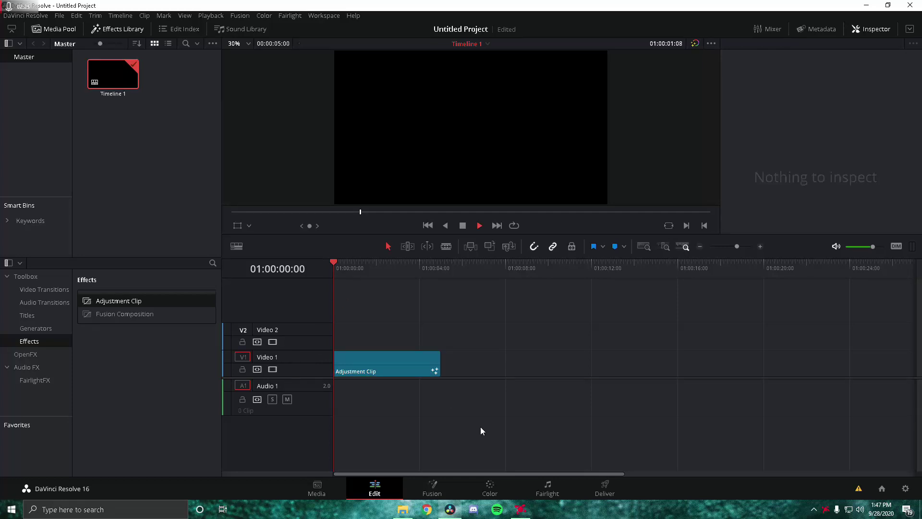
pyautogui.press('space')
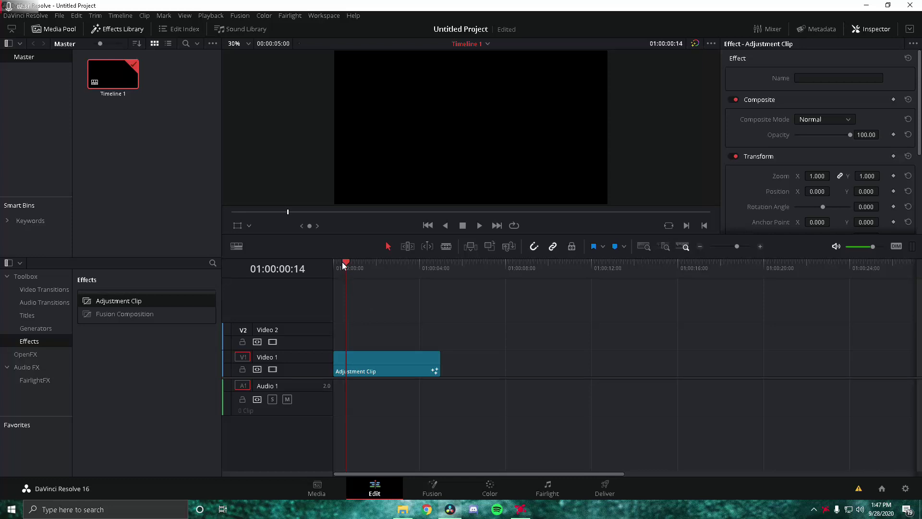
pyautogui.moveTo(342, 262); pyautogui.dragTo(298, 261)
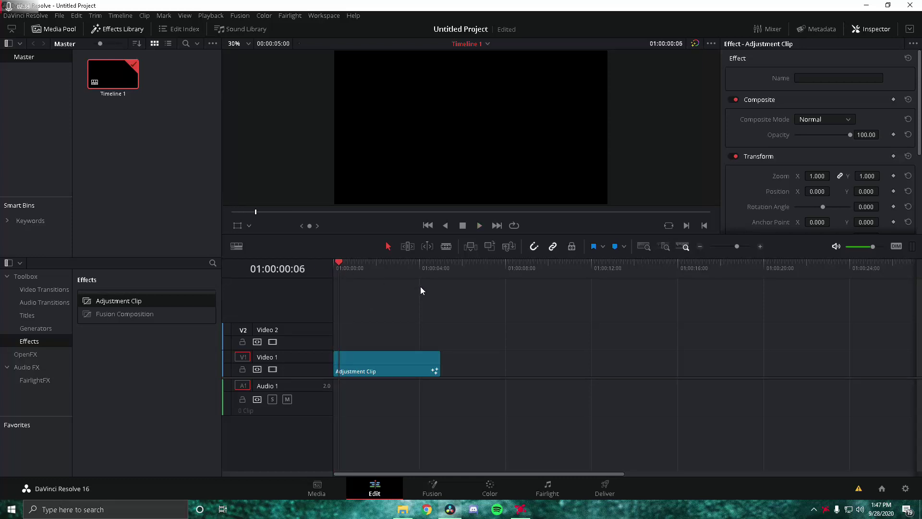
pyautogui.click(355, 358)
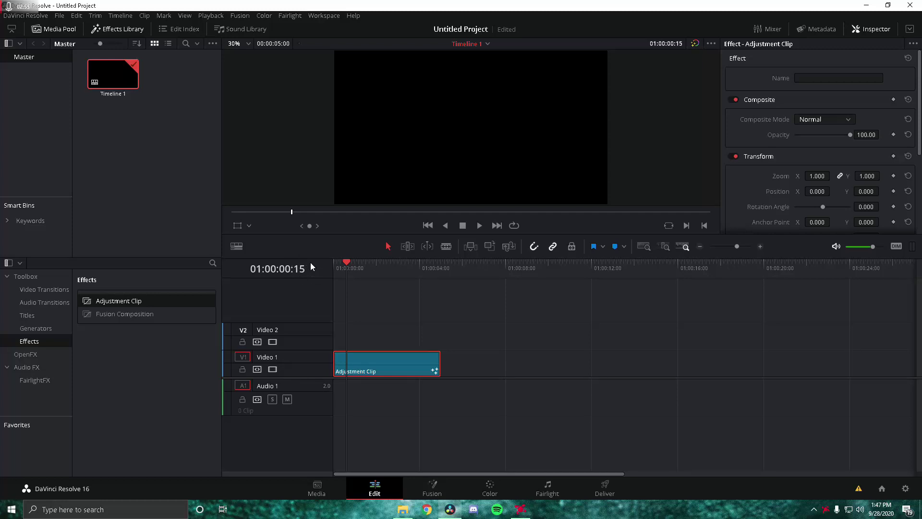
pyautogui.click(432, 488)
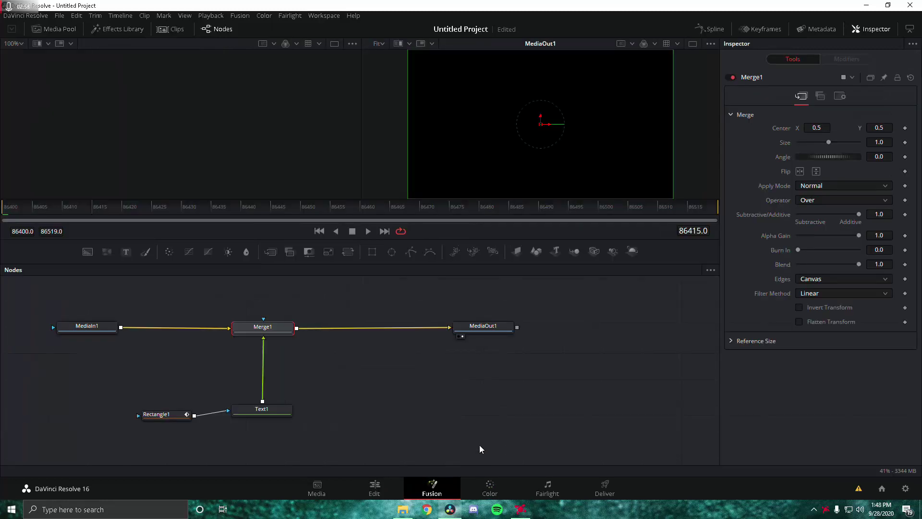
pyautogui.click(171, 415)
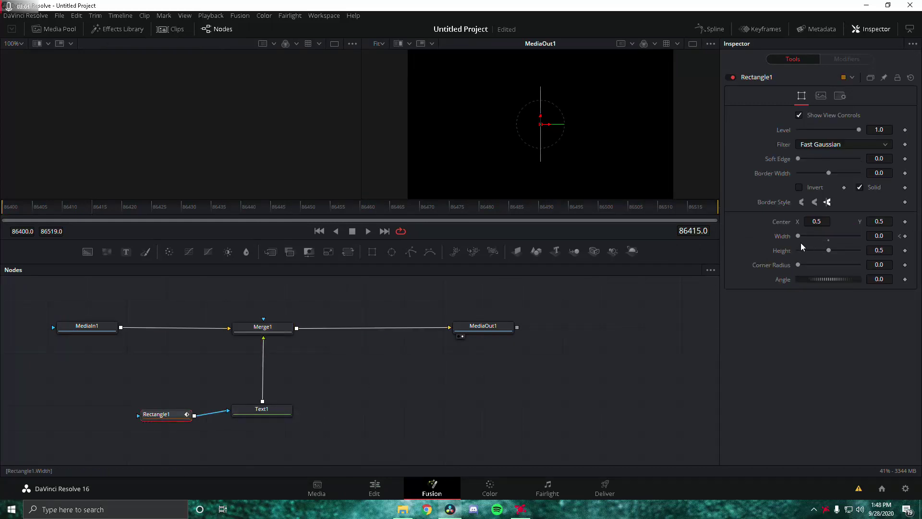
# Step: Keyframe Rectangle1 Width to 0.669 at frame 86415, then preview the reveal from the first keyframe
pyautogui.moveTo(799, 235); pyautogui.dragTo(841, 244)
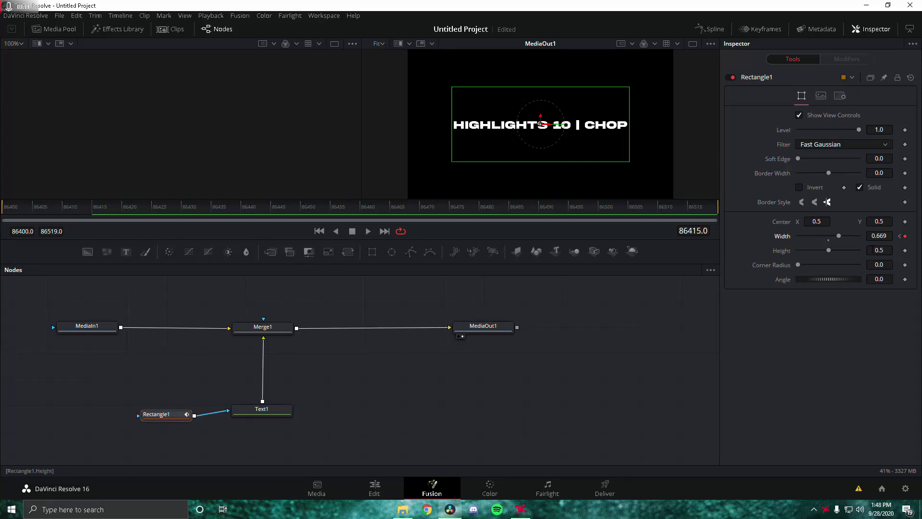
pyautogui.click(899, 236)
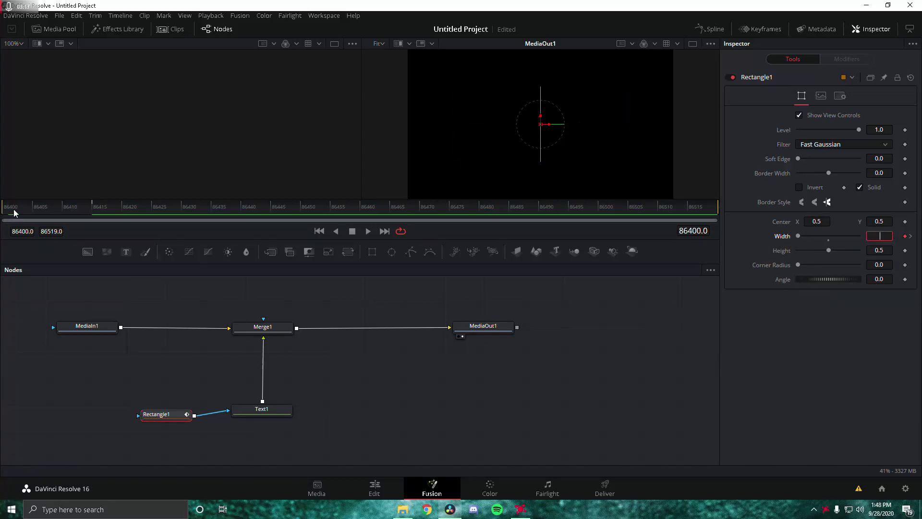
pyautogui.press('space')
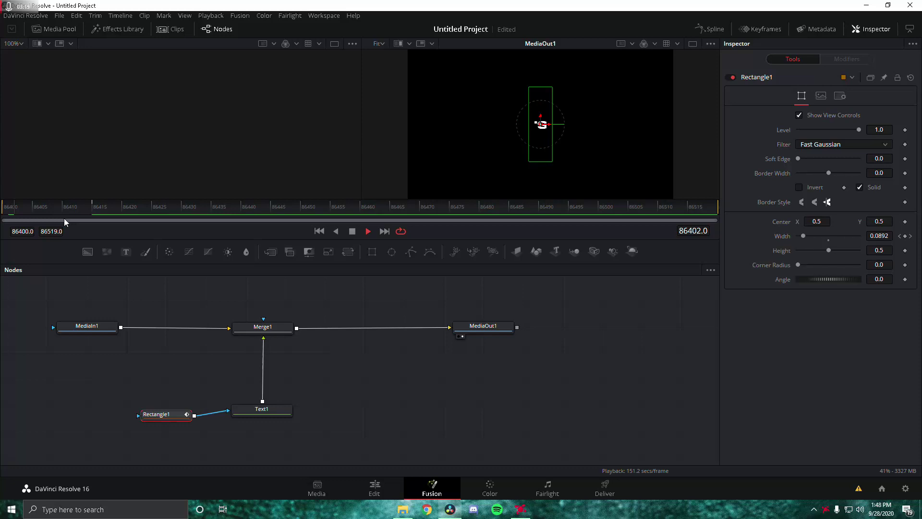
pyautogui.click(3, 209)
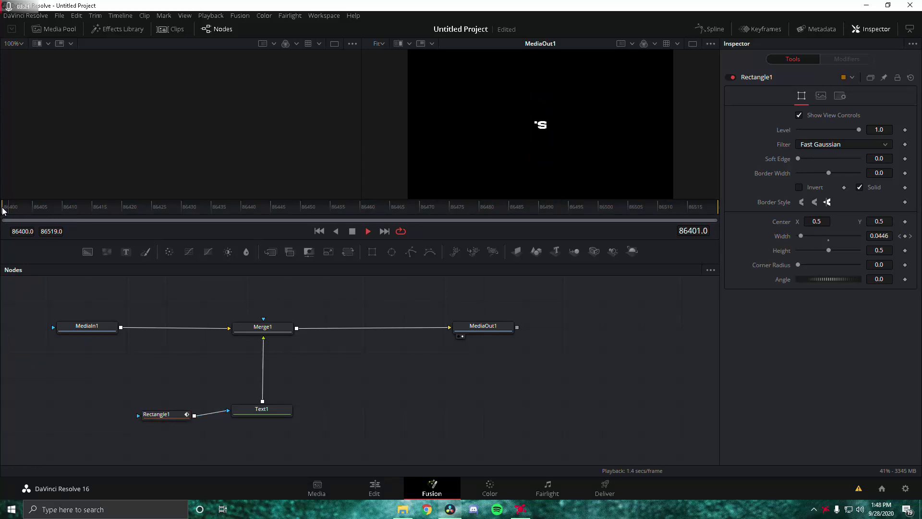
pyautogui.click(5, 210)
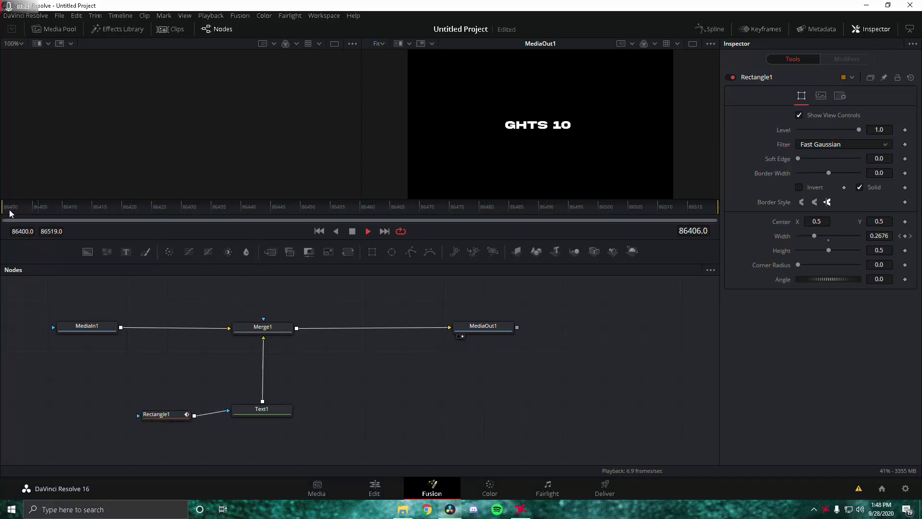
pyautogui.press('space')
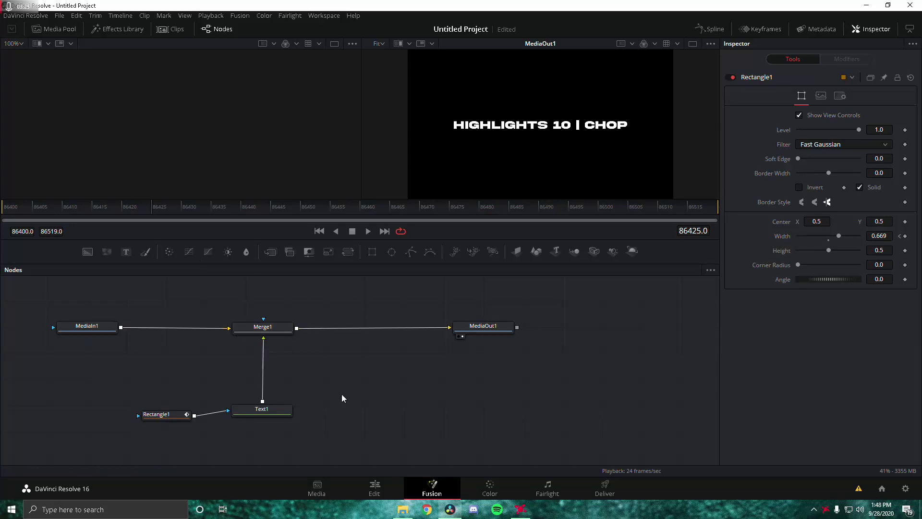
# Step: Add an S_DropShadow node via search and insert it between Text1 and Merge1
pyautogui.hotkey('shift', 'space')
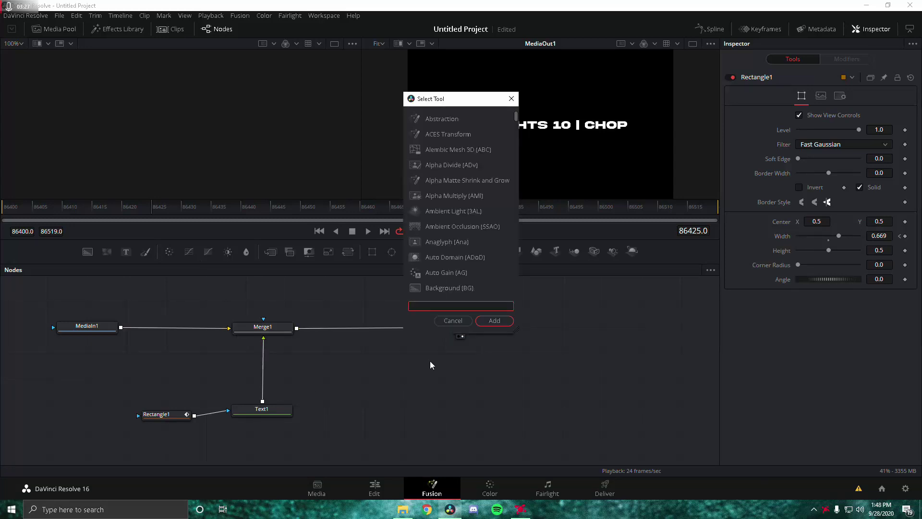
pyautogui.write('s')
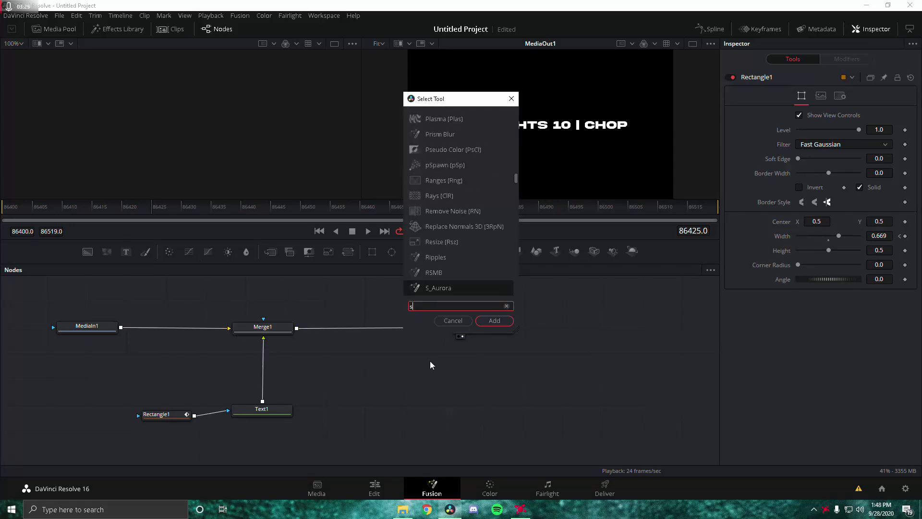
pyautogui.write('_dropshadow')
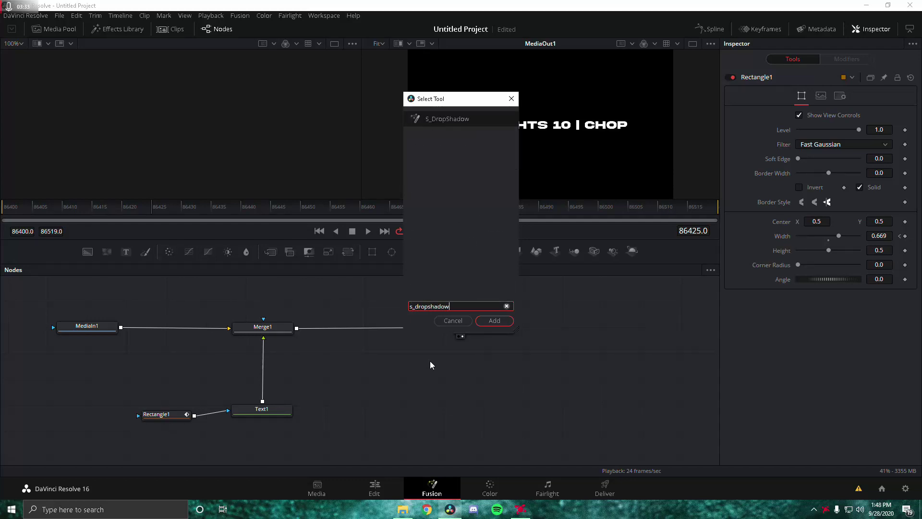
pyautogui.click(486, 321)
pyautogui.moveTo(507, 384); pyautogui.dragTo(263, 377)
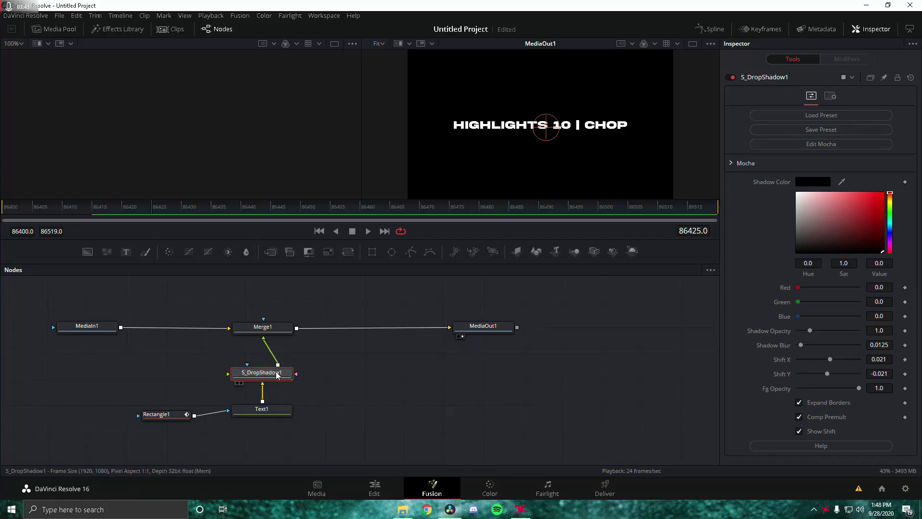
# Step: Set the drop shadow's Shadow Color to yellow (#ffff00)
pyautogui.click(813, 182)
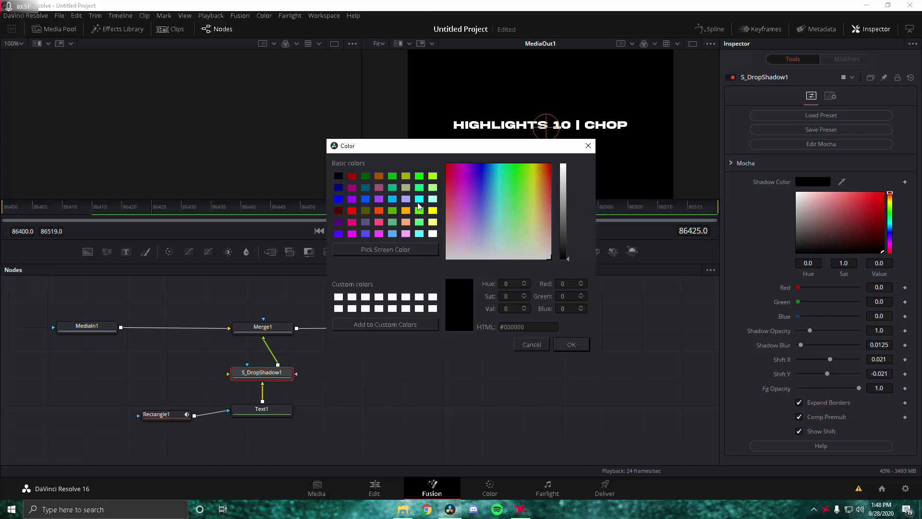
pyautogui.click(433, 211)
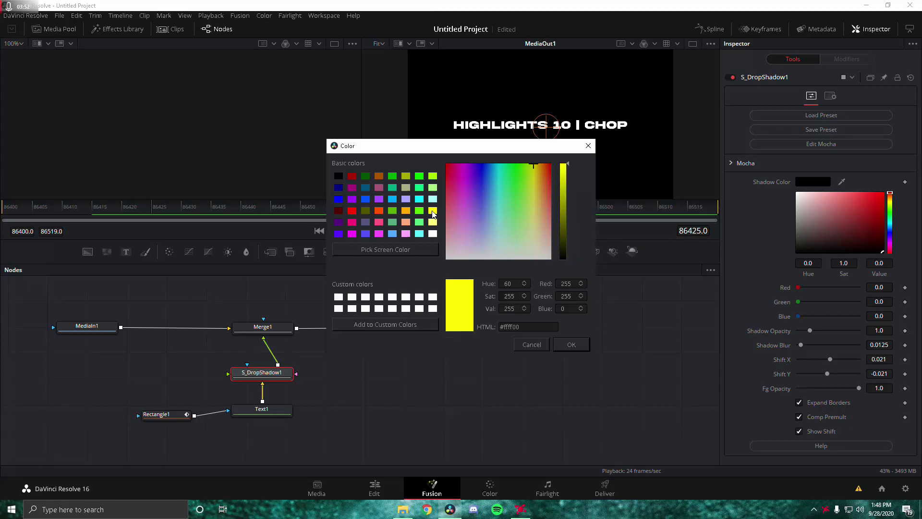
pyautogui.click(571, 345)
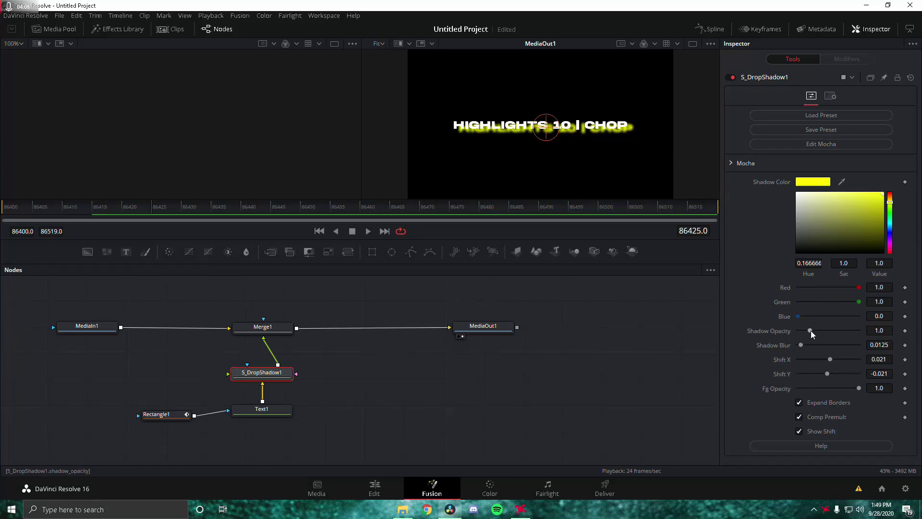
# Step: Set shadow opacity to 5.0, blur to 0, and Shift X and Shift Y to 0
pyautogui.moveTo(811, 331); pyautogui.dragTo(859, 330)
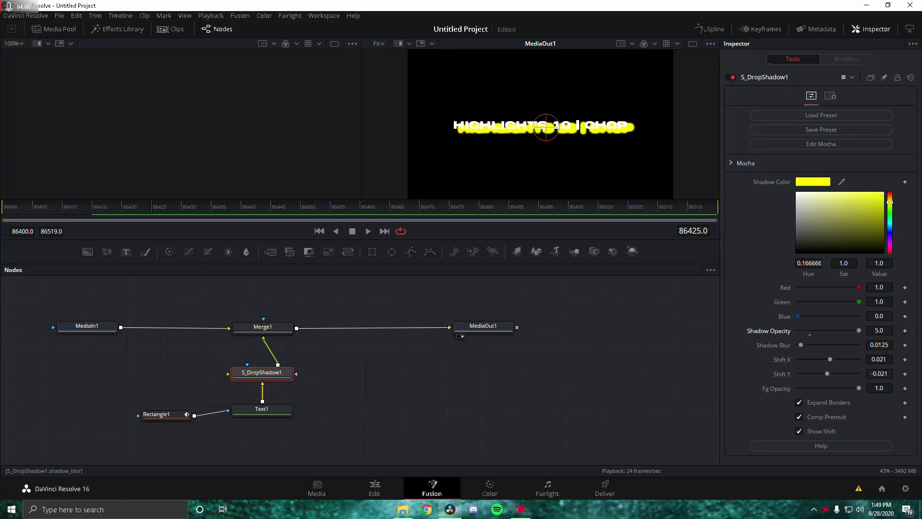
pyautogui.moveTo(795, 351); pyautogui.dragTo(792, 352)
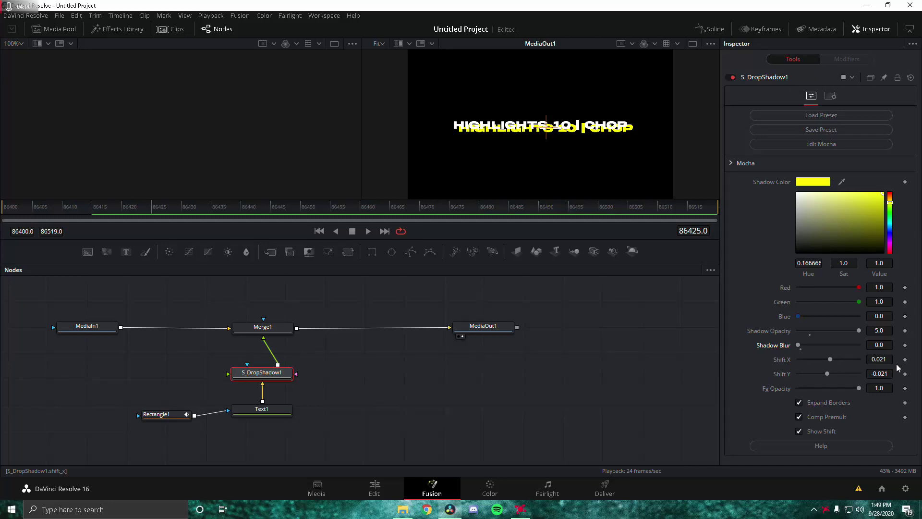
pyautogui.click(880, 359)
pyautogui.doubleClick(881, 359)
pyautogui.write('0')
pyautogui.press('Tab')
pyautogui.write('0')
pyautogui.press('Return')
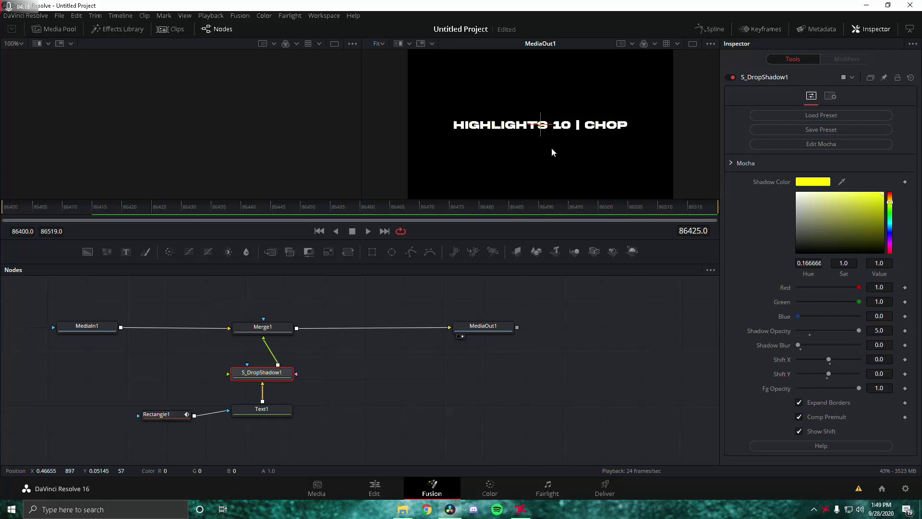
pyautogui.scroll(5, 566, 134)
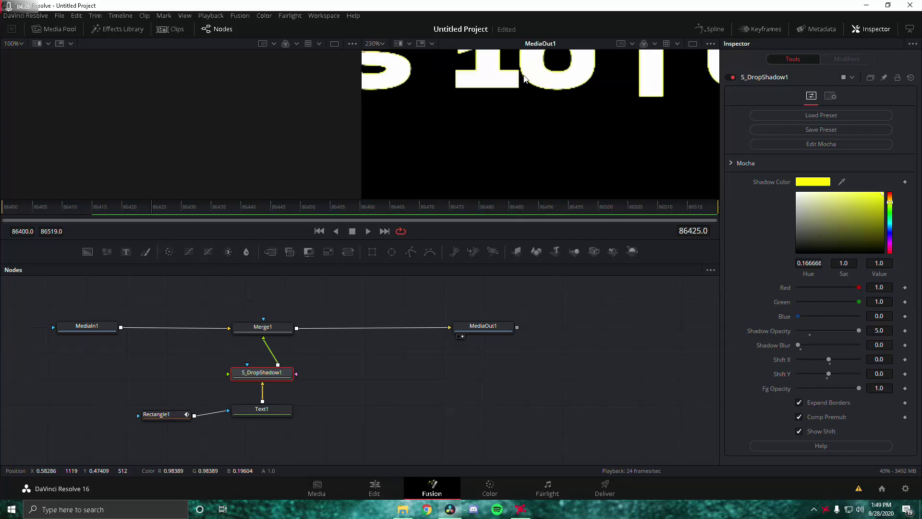
pyautogui.scroll(2, 520, 149)
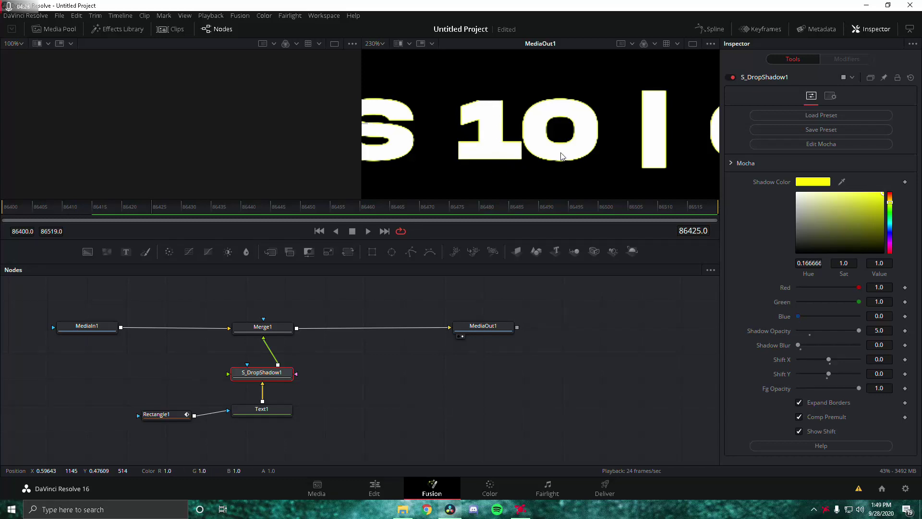
pyautogui.scroll(-1, 562, 154)
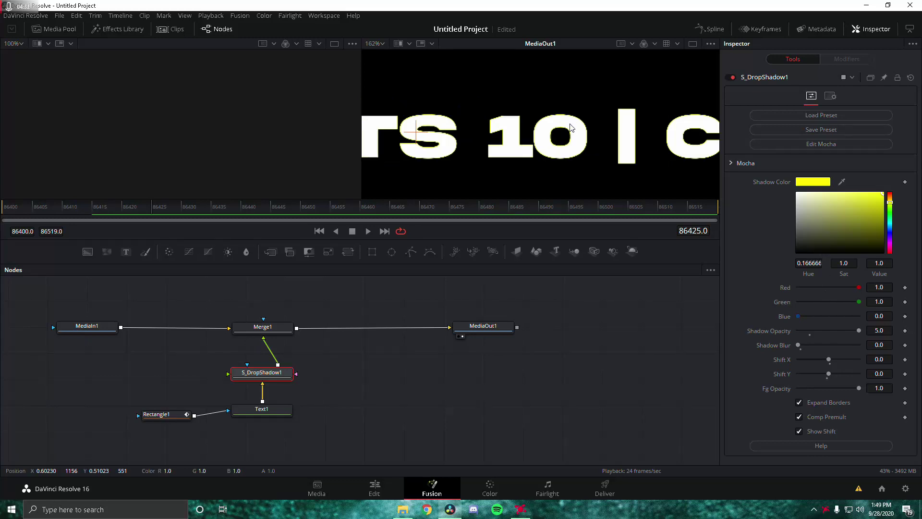
pyautogui.scroll(4, 568, 128)
pyautogui.scroll(1, 567, 128)
pyautogui.scroll(-7, 567, 128)
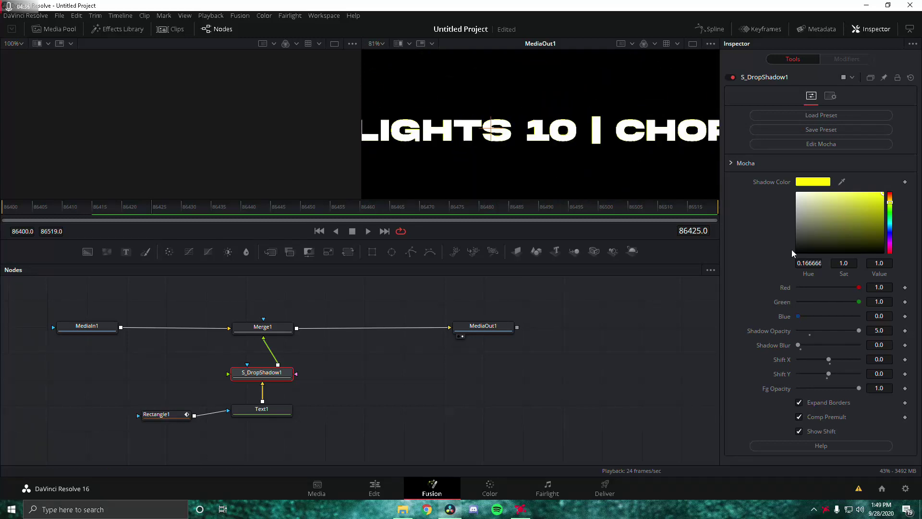
# Step: Set Shadow Blur to 0.002 for a thin yellow outline, checking it zoomed in, then fit the view
pyautogui.click(799, 345)
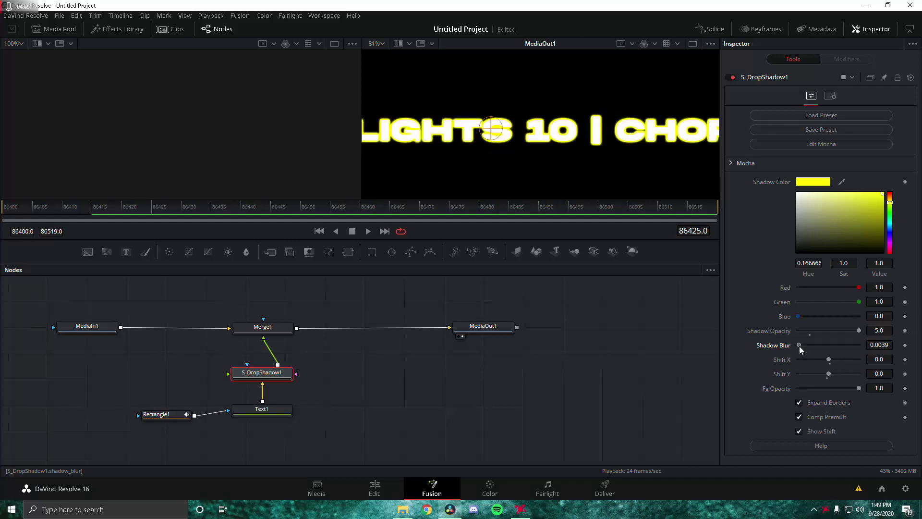
pyautogui.moveTo(797, 346); pyautogui.dragTo(799, 345)
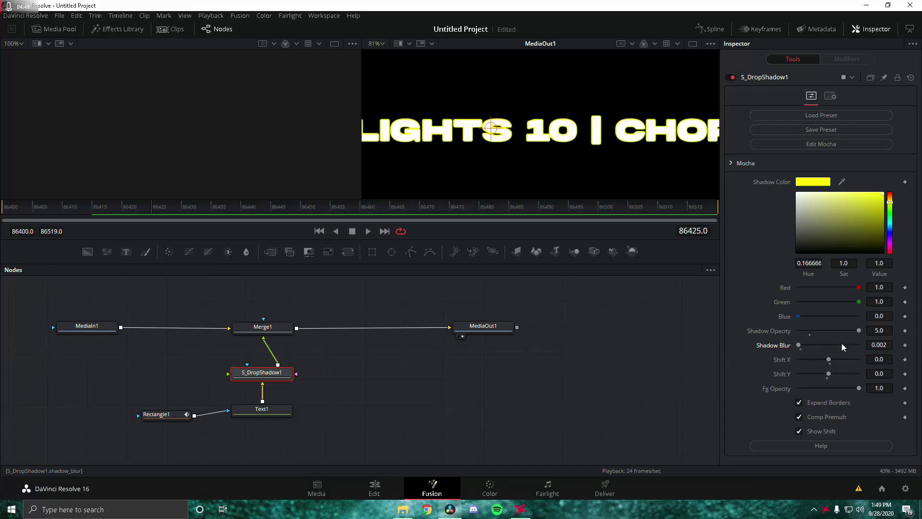
pyautogui.scroll(-3, 556, 110)
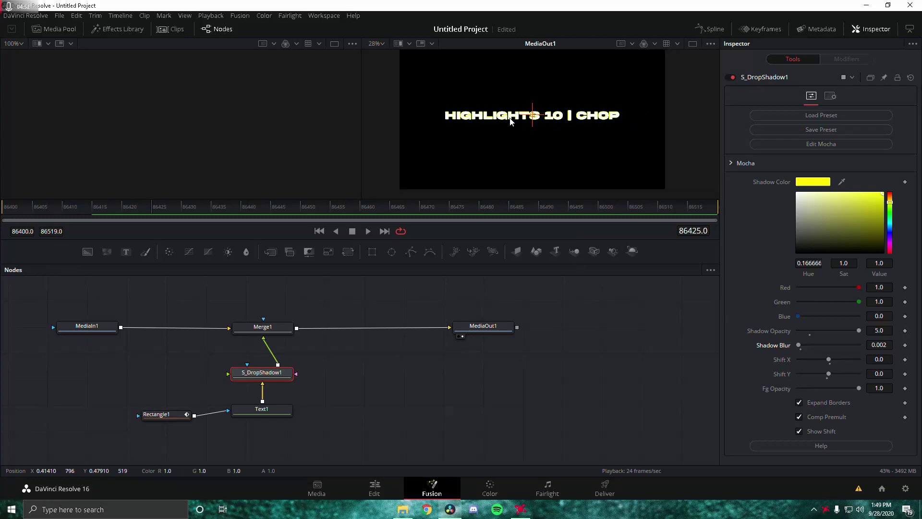
pyautogui.scroll(4, 511, 121)
pyautogui.scroll(4, 510, 121)
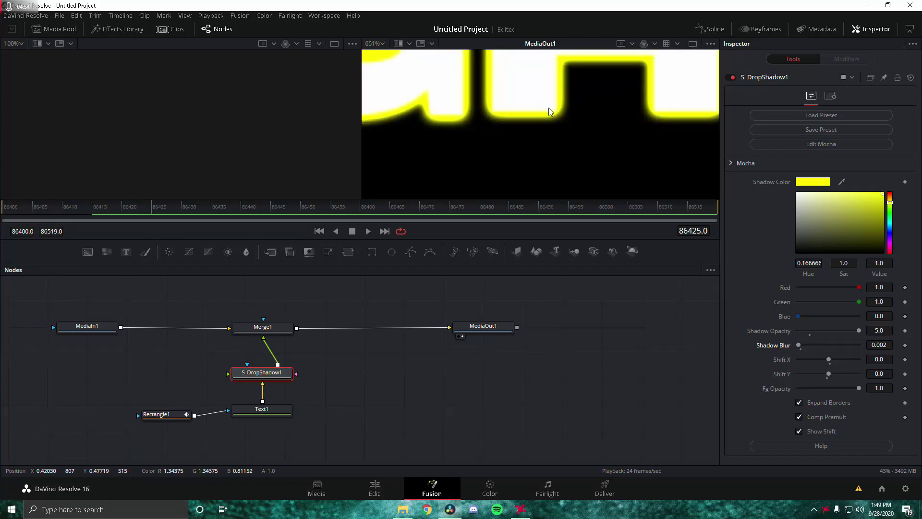
pyautogui.scroll(-7, 601, 132)
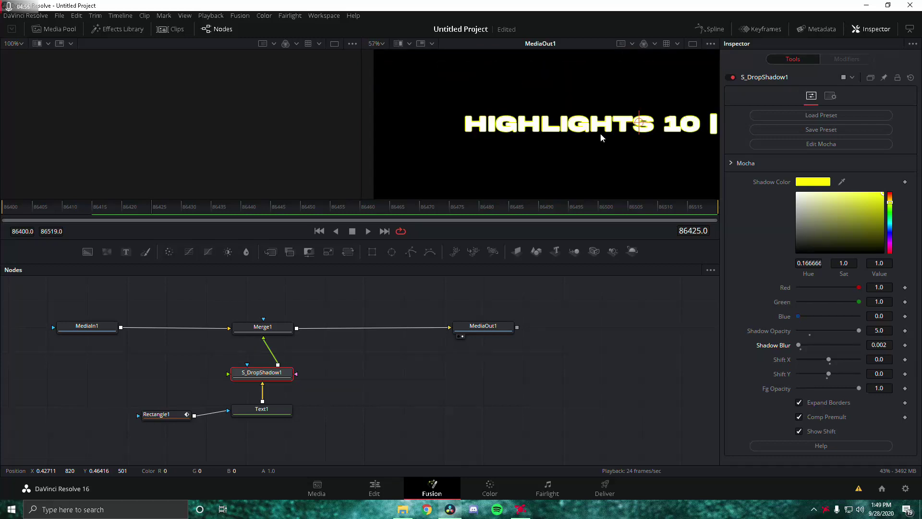
pyautogui.hscroll(3, 600, 134)
pyautogui.hotkey('ctrl', 'f')
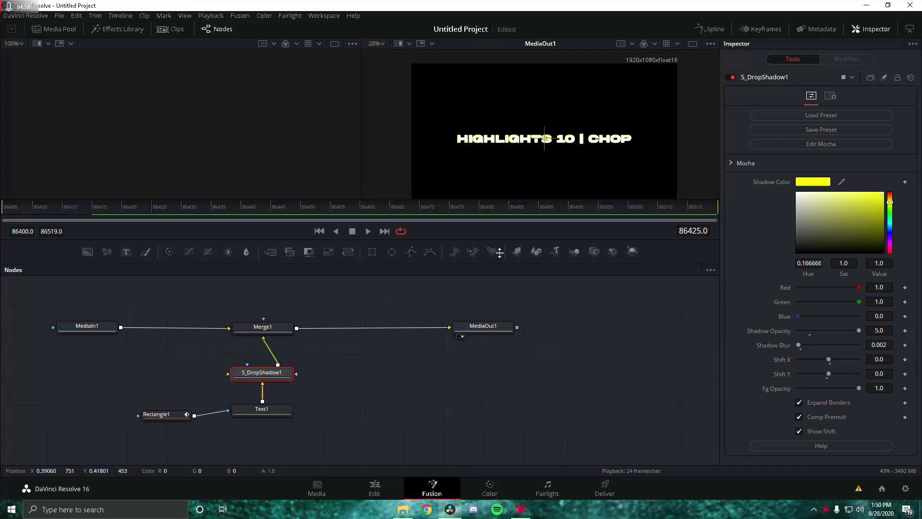
# Step: On the Edit page, play the title animation from 01:00:00:00 and stop playback
pyautogui.click(373, 477)
pyautogui.moveTo(358, 258); pyautogui.dragTo(310, 276)
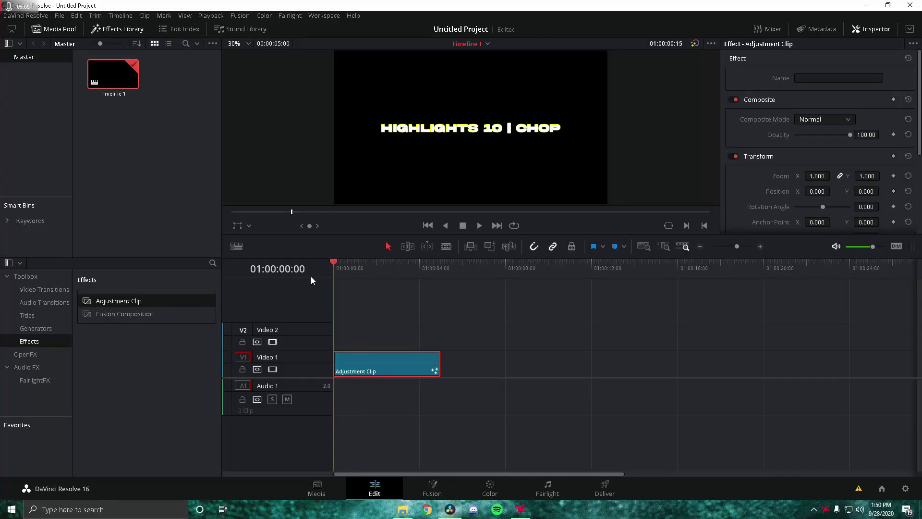
pyautogui.press('space')
pyautogui.moveTo(356, 261); pyautogui.dragTo(299, 258)
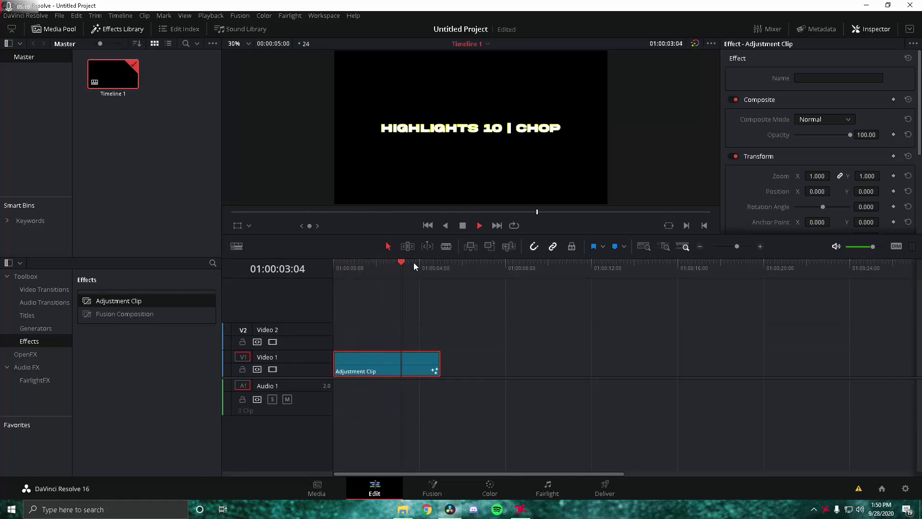
pyautogui.press('space')
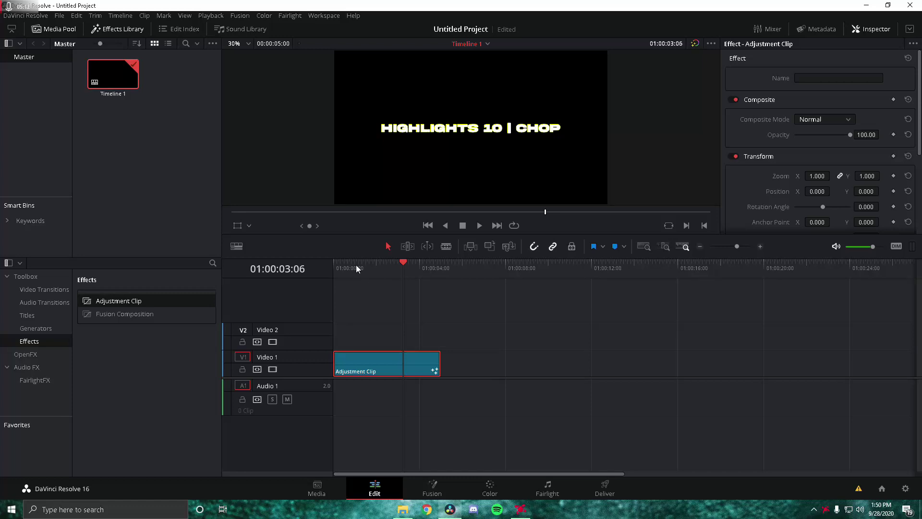